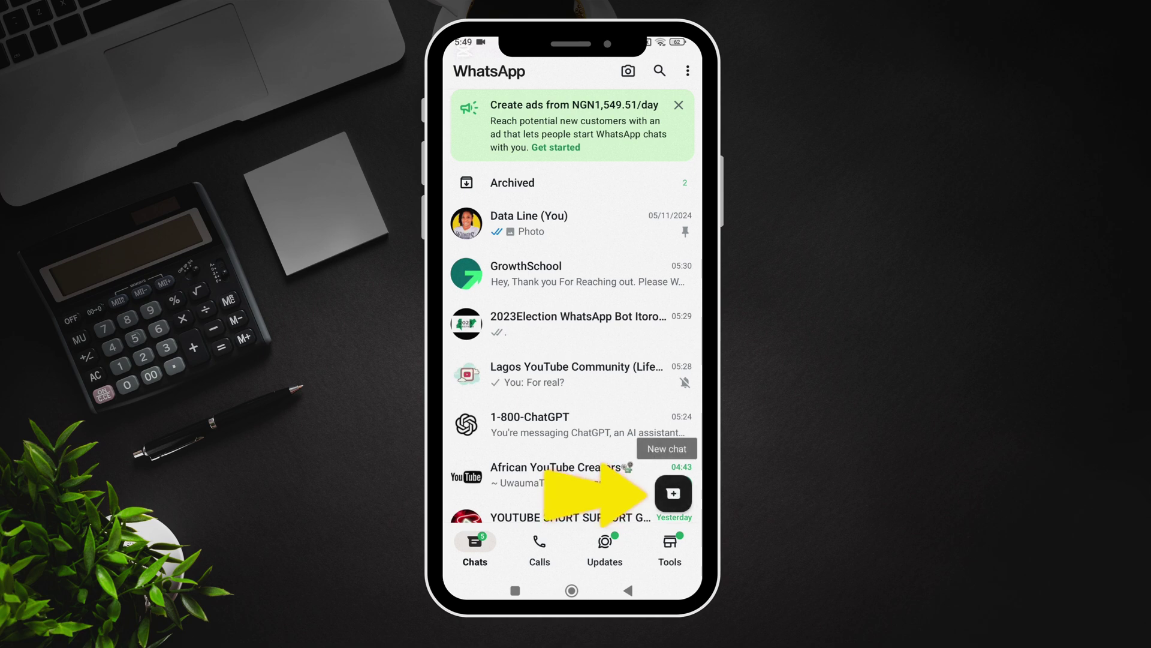
Start a new chat and search contacts for "chat" to find 1-800-ChatGPT.
click(673, 493)
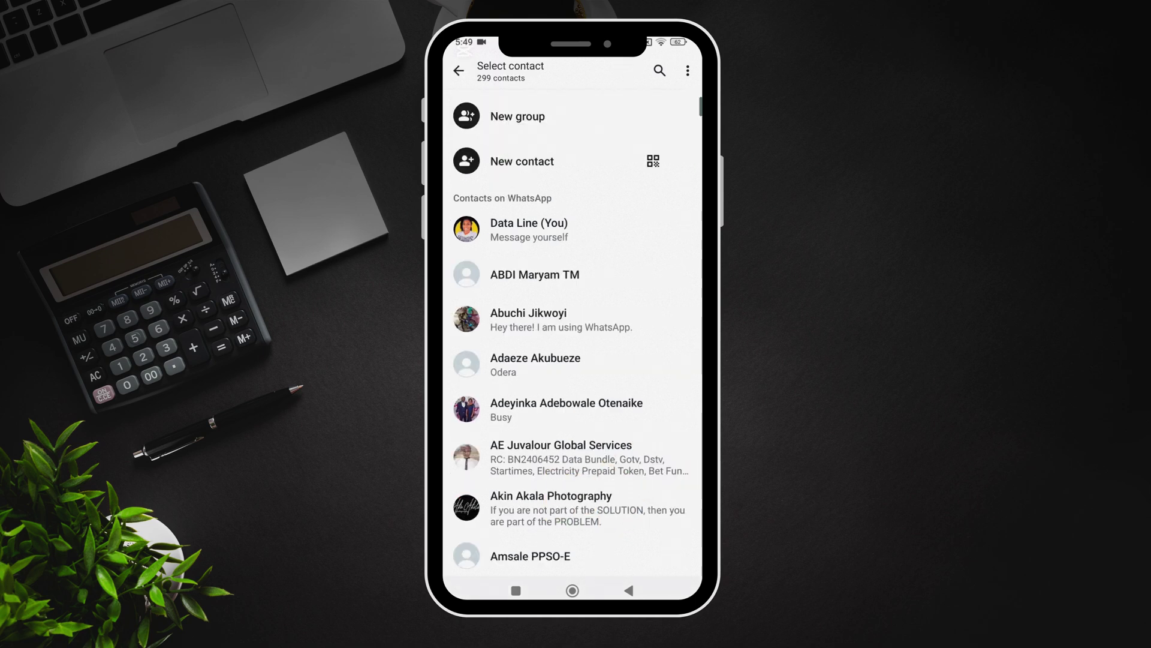
click(660, 70)
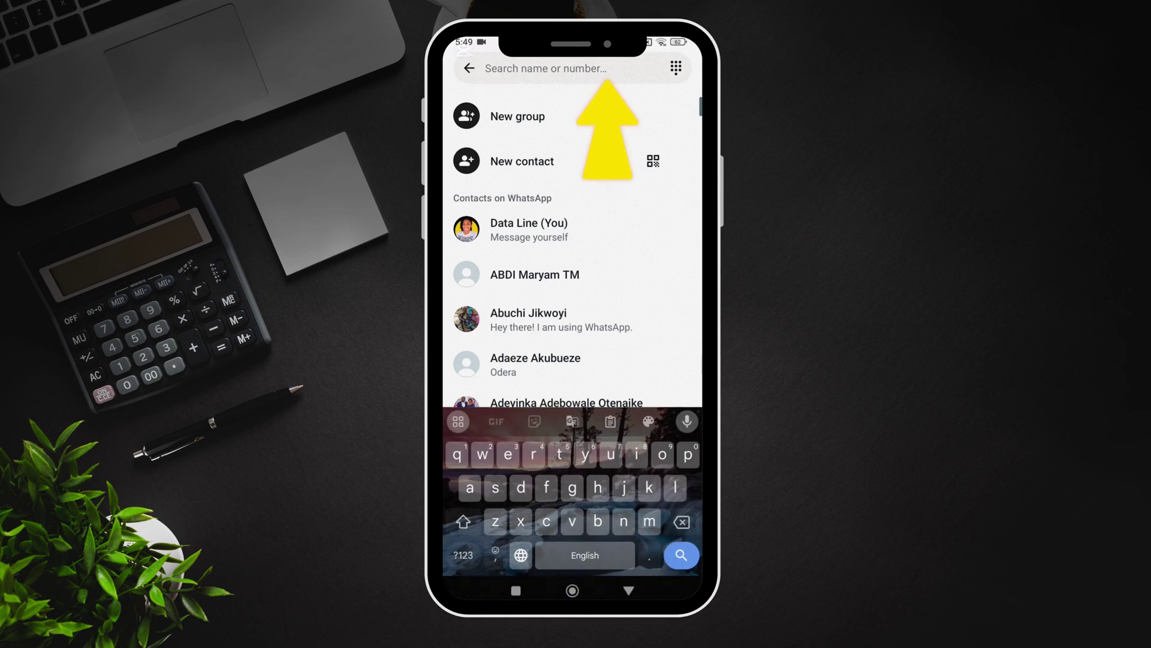
text(chat)
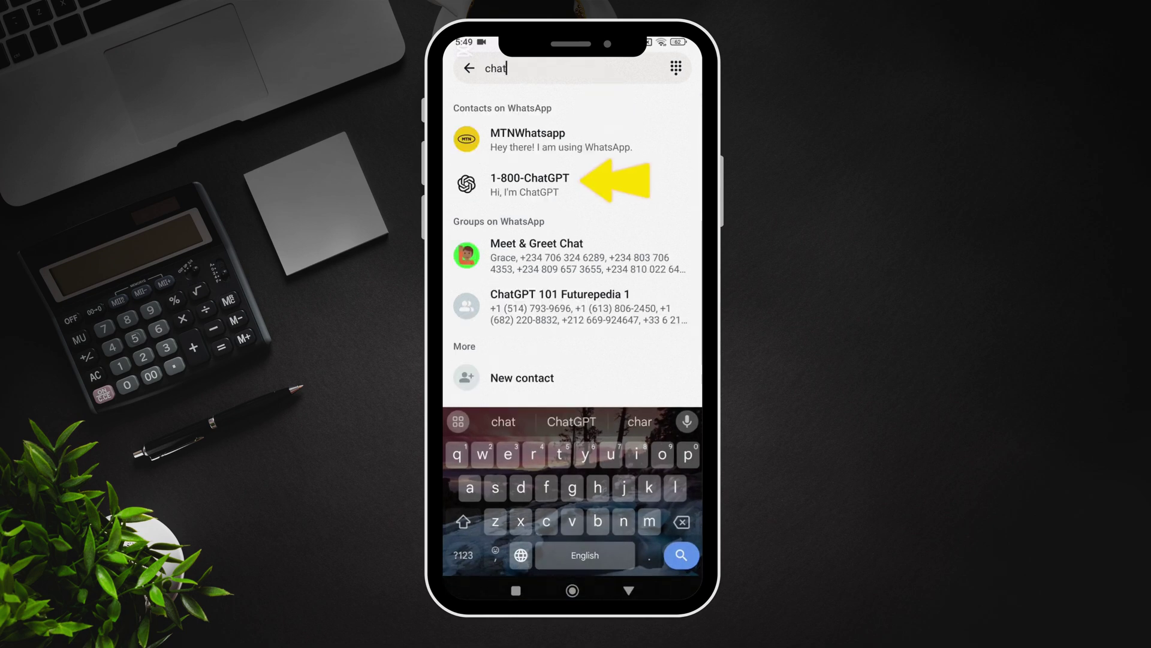
Select 1-800-ChatGPT from the search results to open its conversation.
click(529, 184)
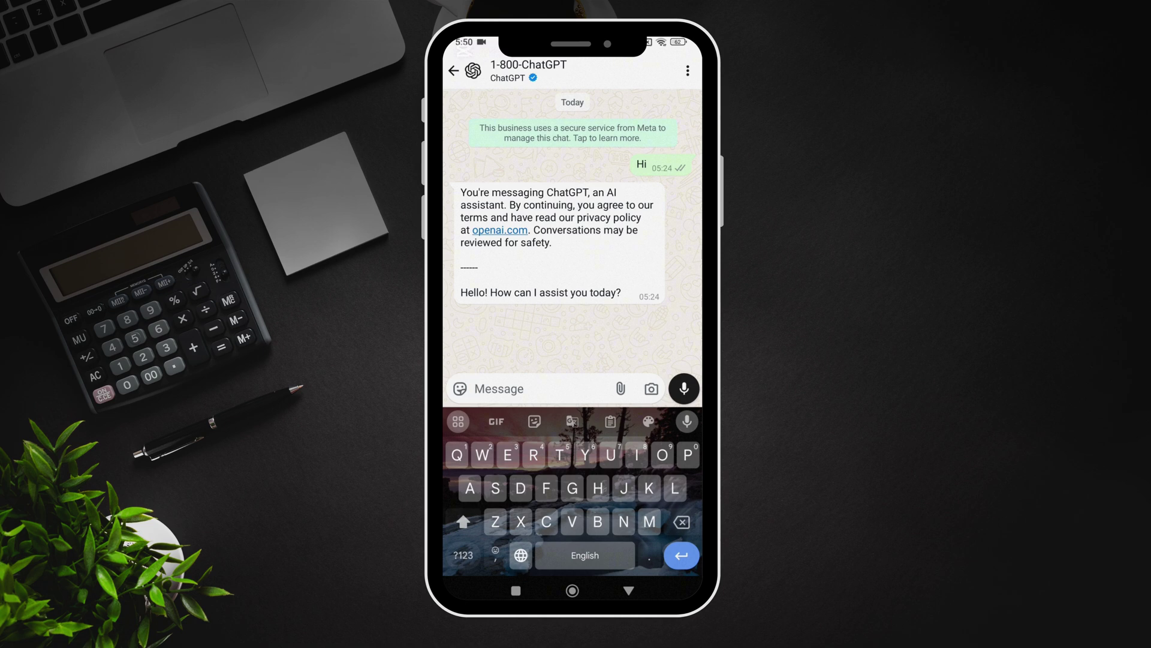
Record a 0:23 voice note and send it to 1-800-ChatGPT.
drag(683, 388, 681, 251)
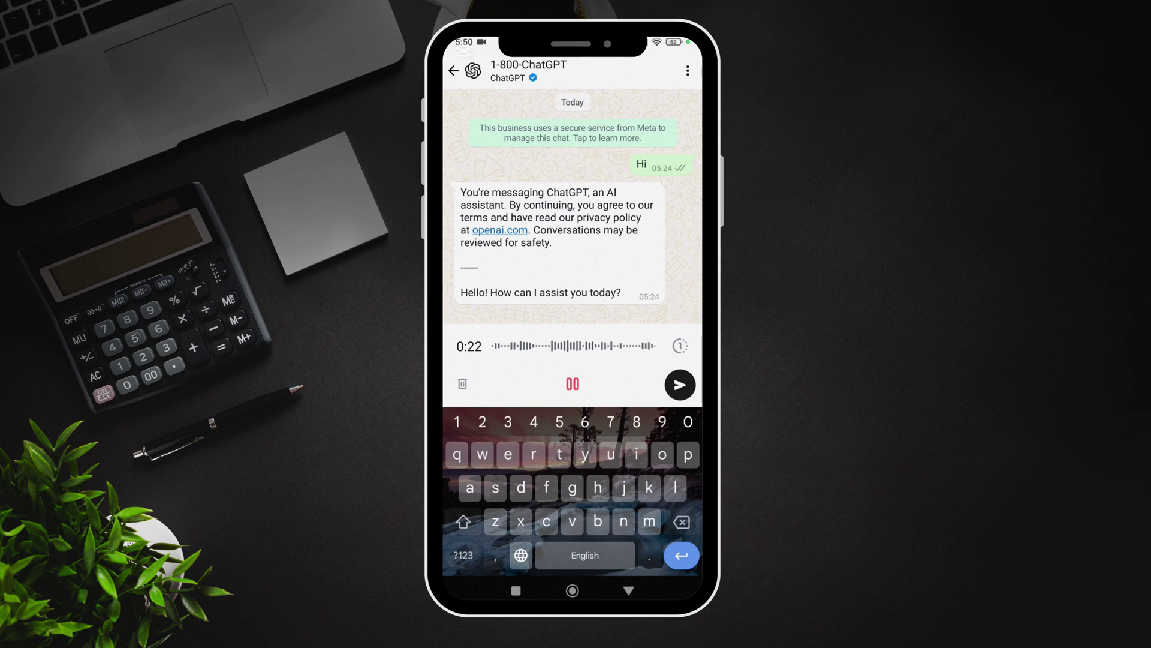
click(680, 384)
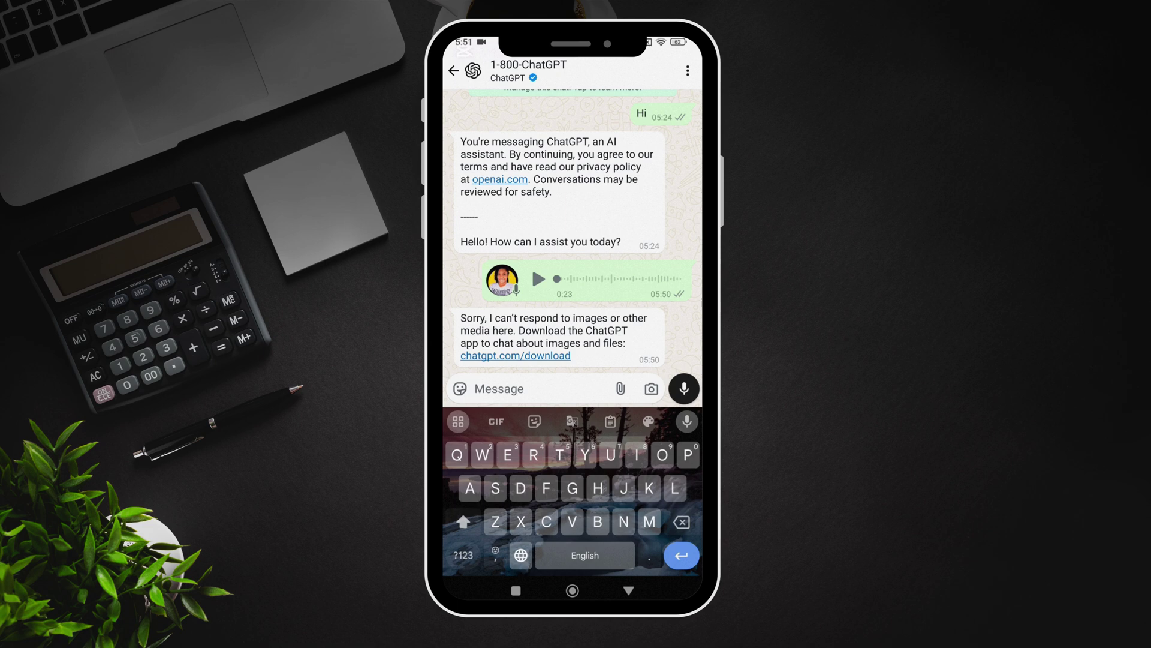
Send ChatGPT a self-introduction giving your name and YouTube channel name.
click(593, 398)
text(I'm Rachel, I have a YouTube channel called grow with Rachel)
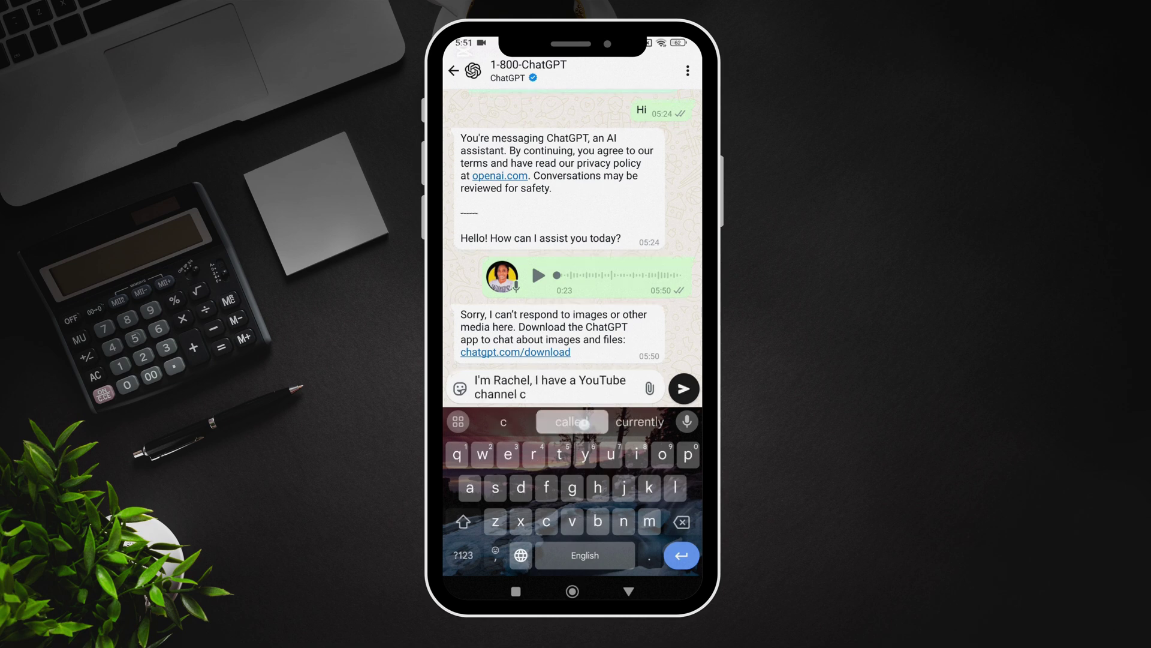
key(Return)
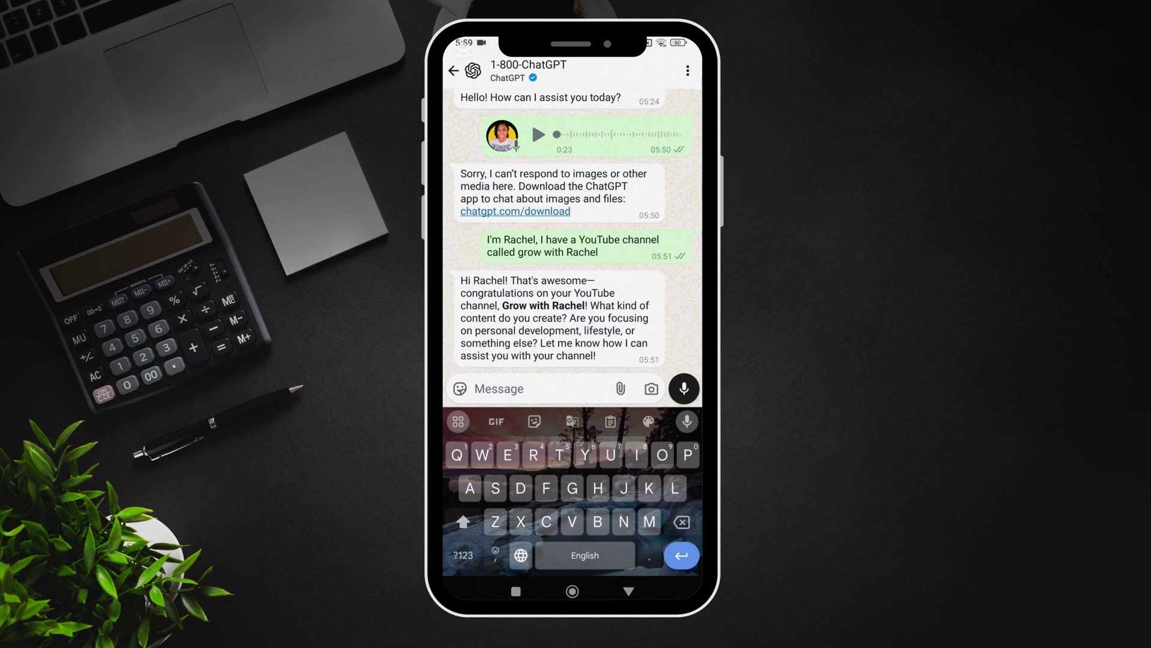
Send the message "This is what my channel is all about" to ChatGPT.
text(This is what )
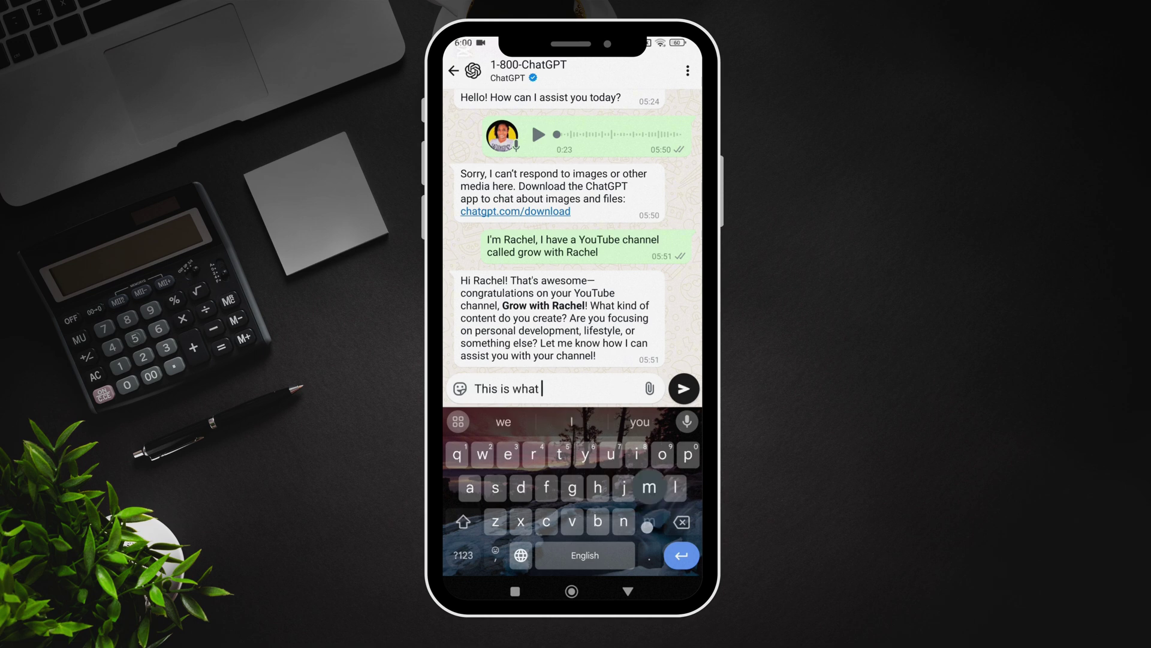
text(my channel is all about)
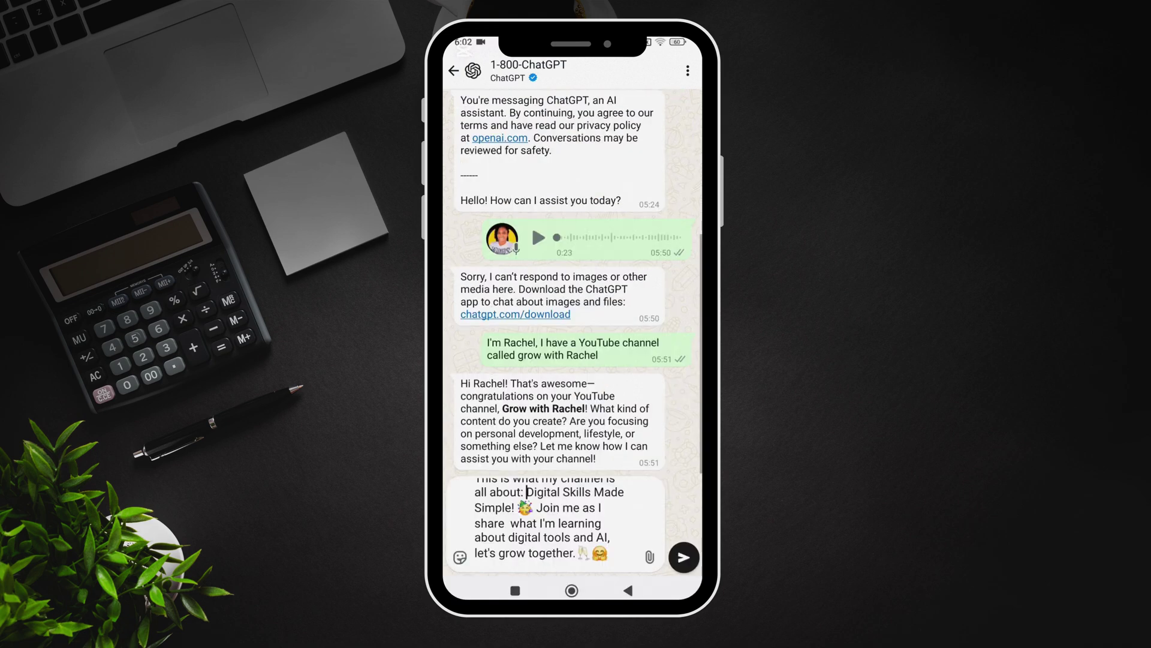
drag(575, 532, 574, 536)
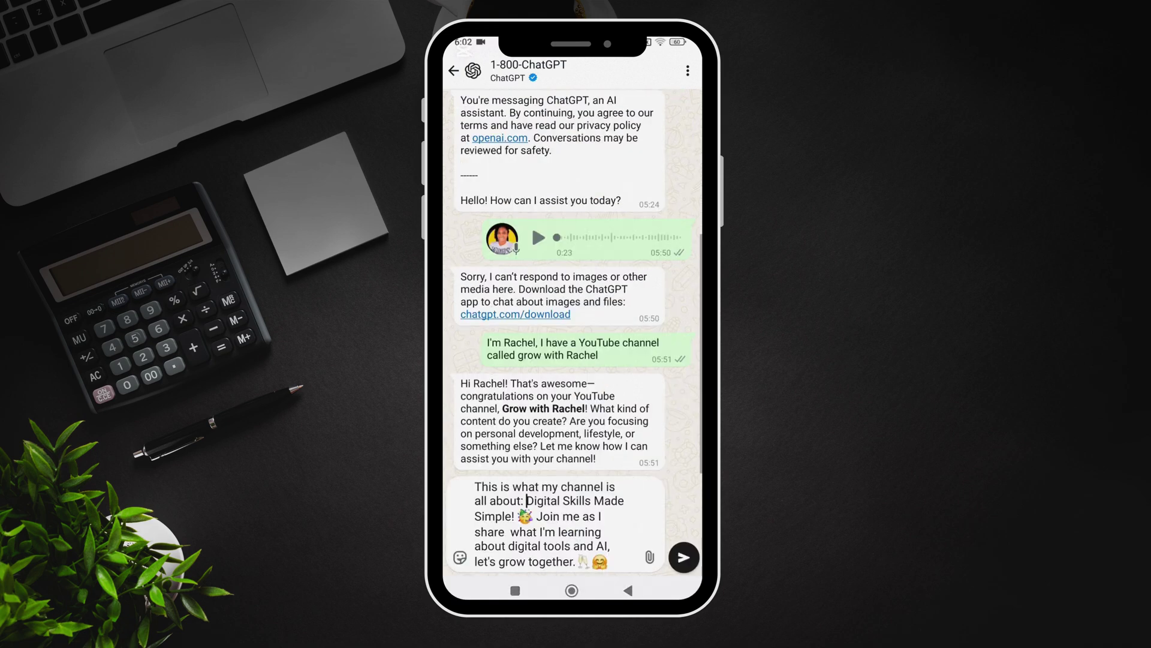
click(684, 557)
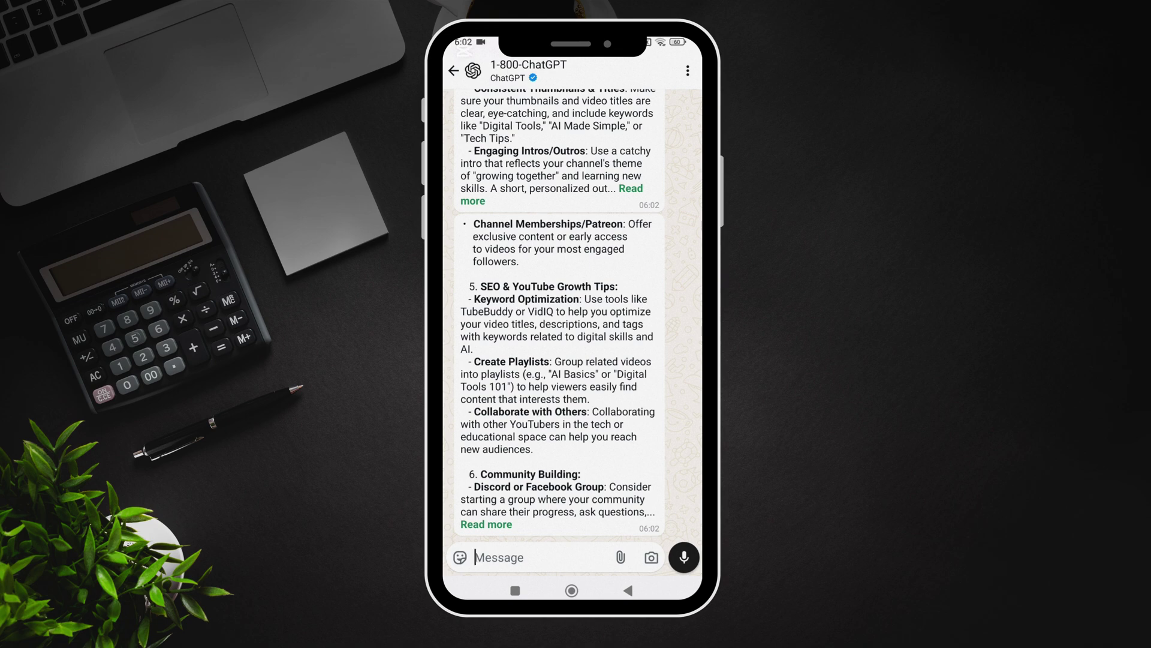
Send "Can you search the web from here" and then "What is my name" to ChatGPT.
text(Can you search the web from)
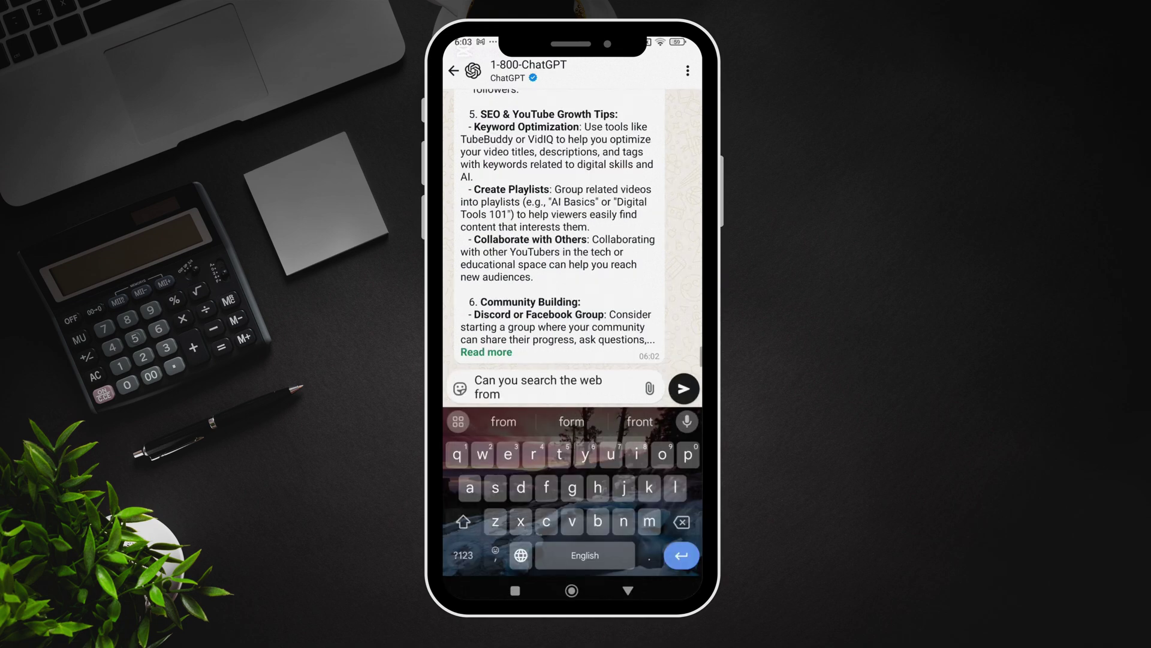
text( here)
click(684, 389)
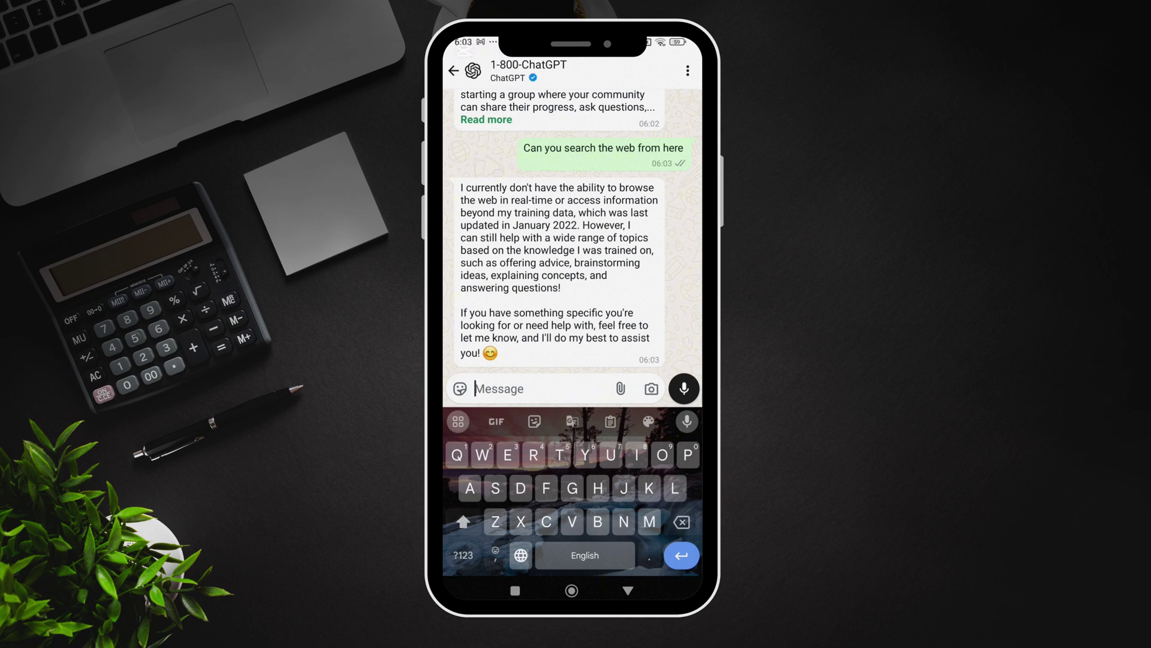
text(W)
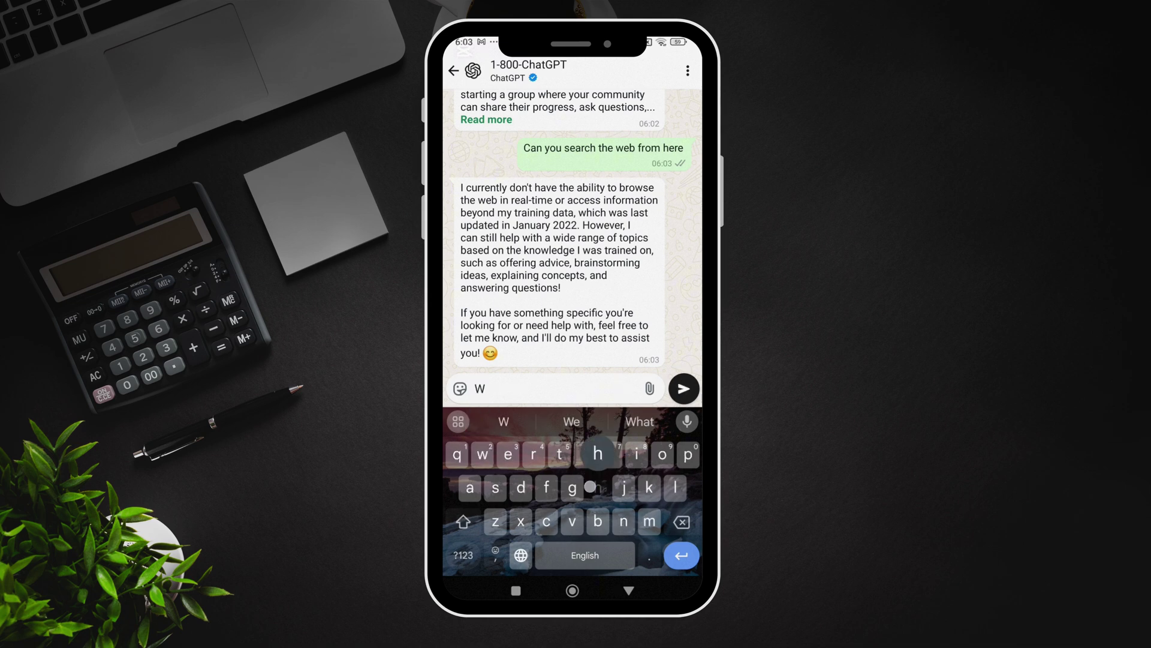
text(hat is my name)
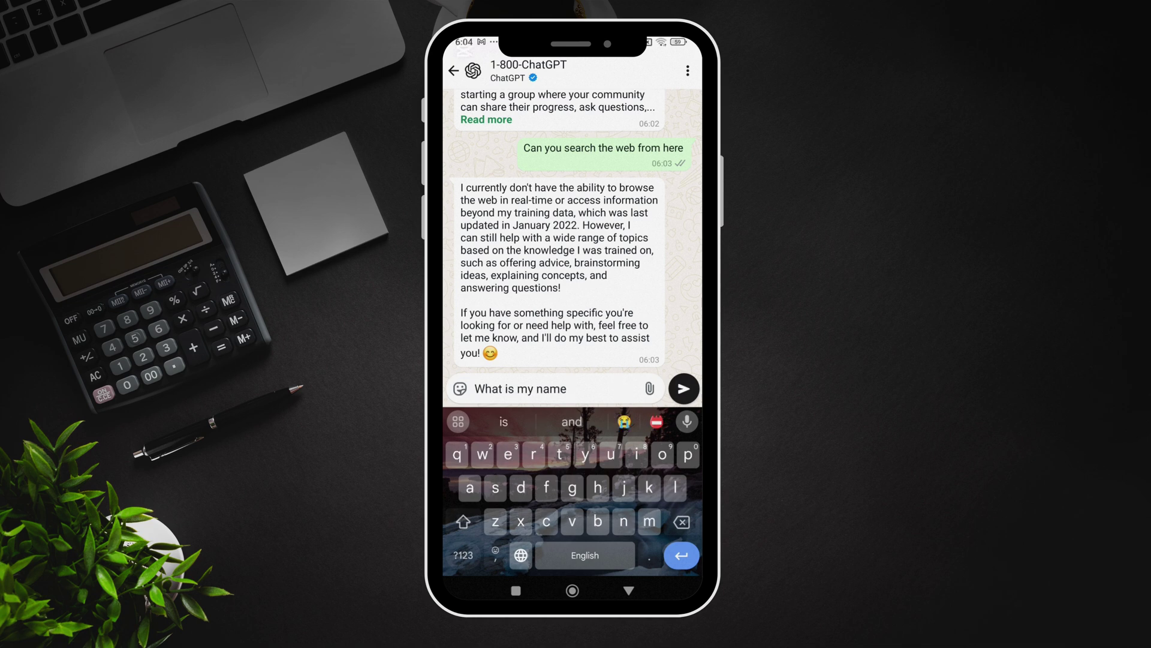
click(684, 388)
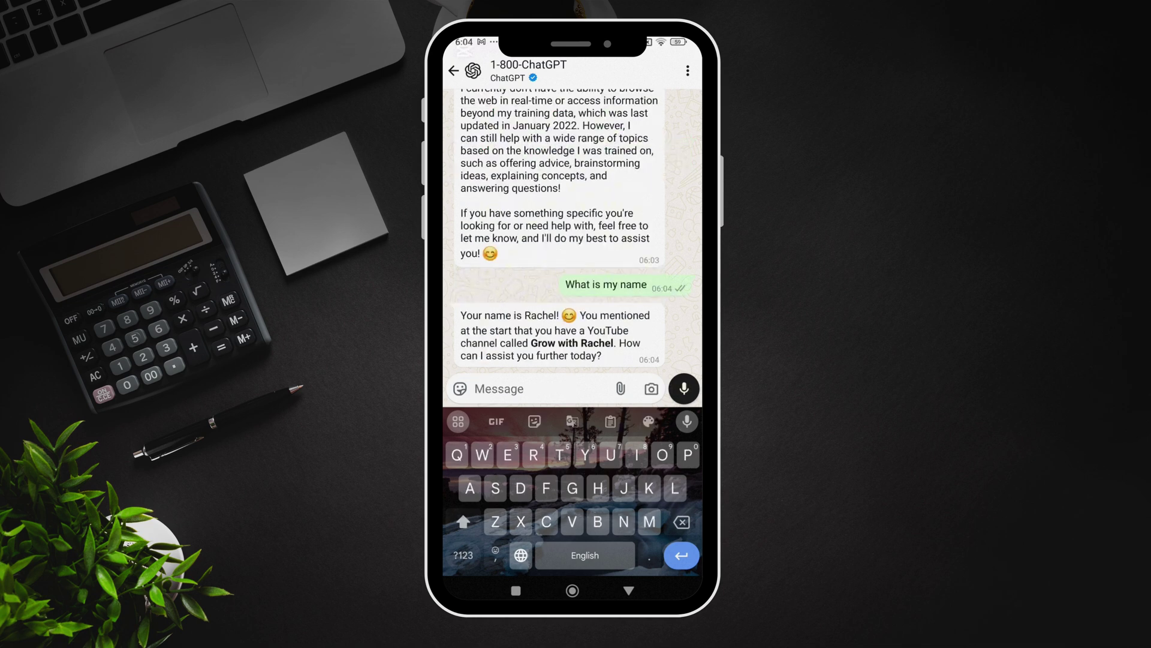
Send "Tell me a joke", then reply that the skeleton joke is not funny.
text(Tell me a joke)
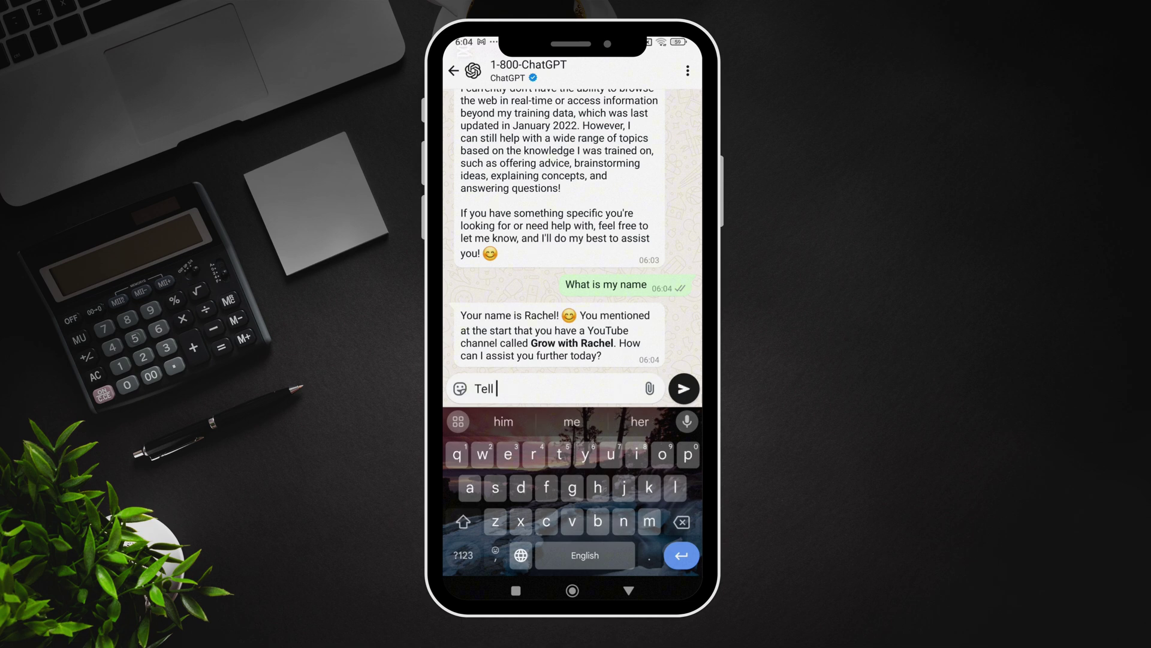
click(683, 389)
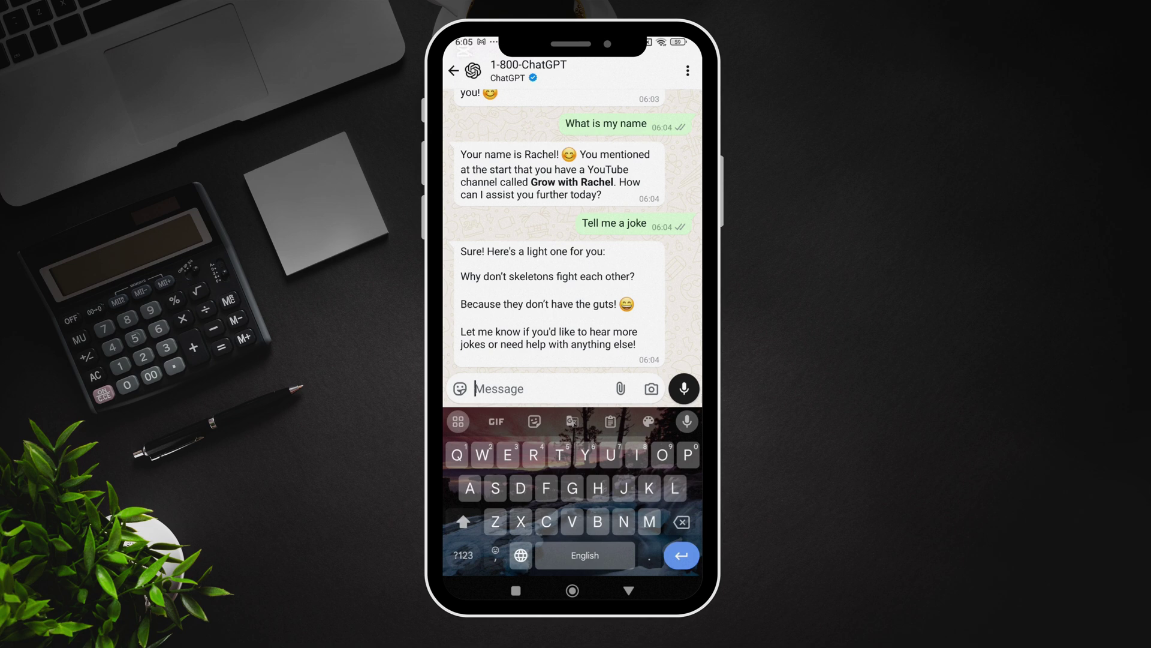
text(This is n)
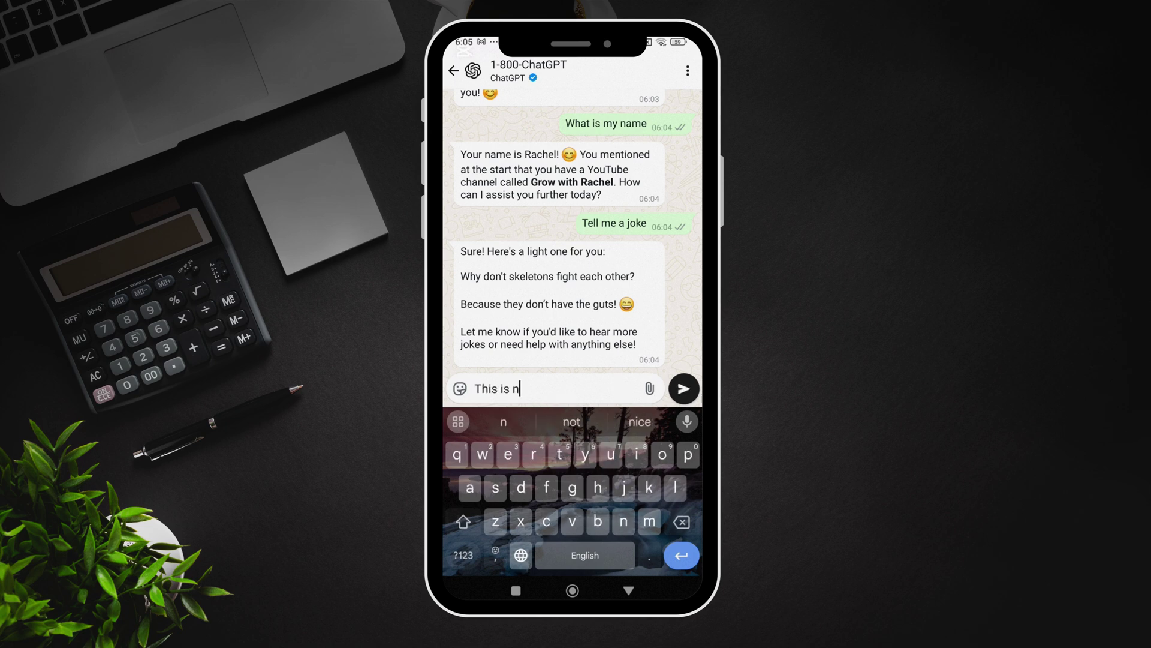
text(ot funny)
key(Return)
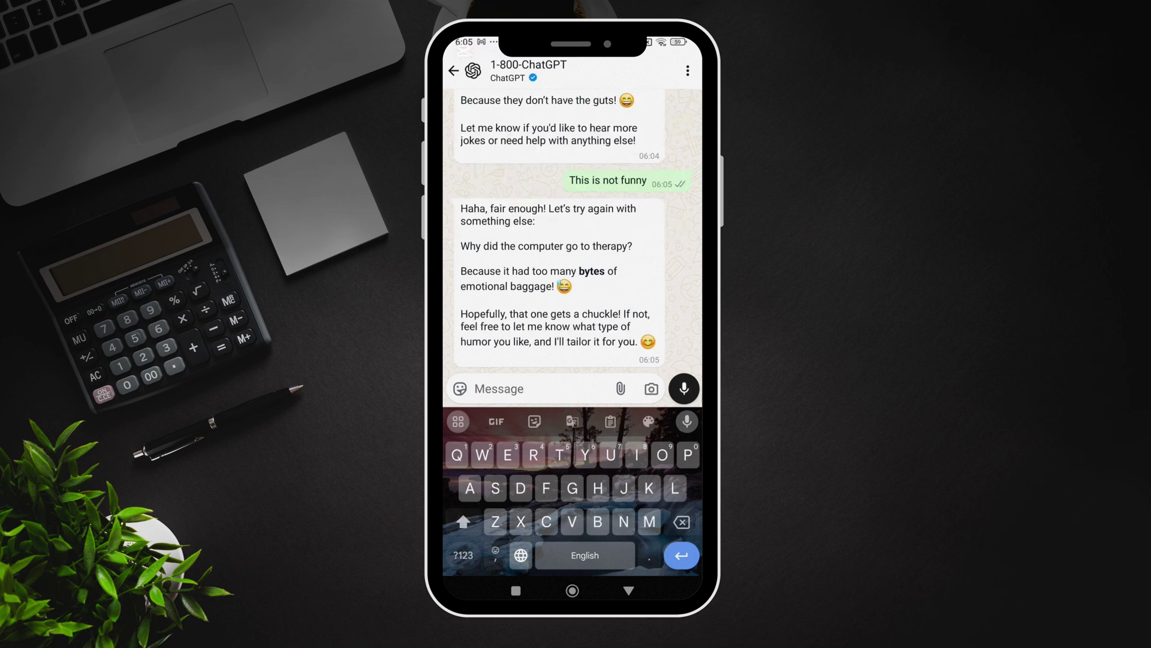